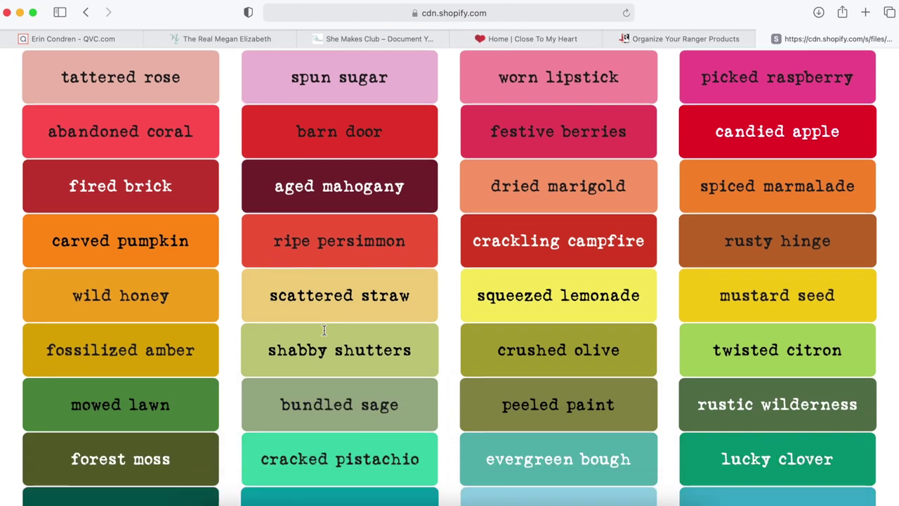
# Leave the browser and open the DistressInkPads_Labels_November_2020 PDF from the desktop
pyautogui.scroll(10, 324, 330)
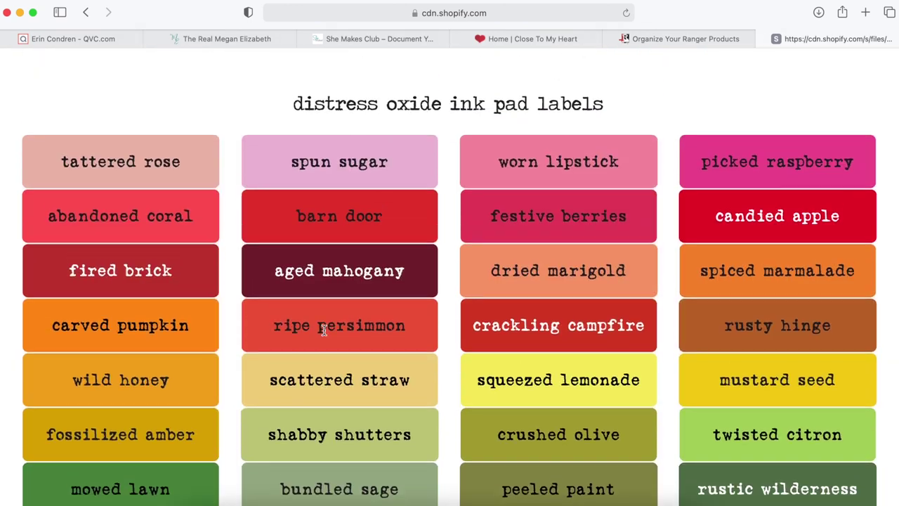
pyautogui.click(20, 12)
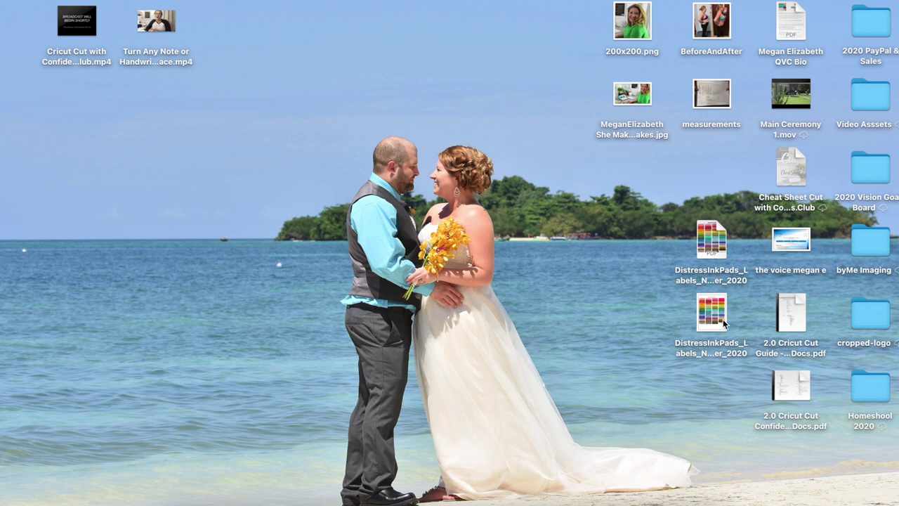
pyautogui.doubleClick(713, 241)
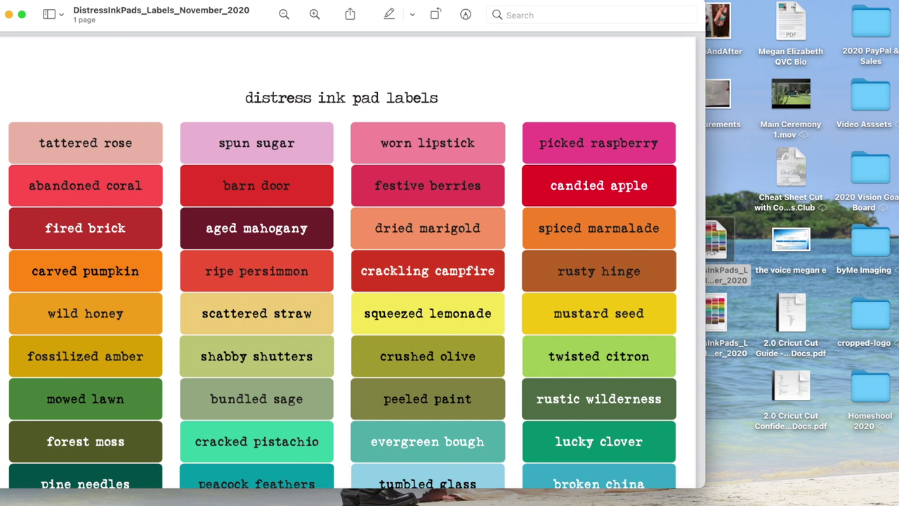
# Export the label sheet to the Desktop as a 72 pixels/inch JPEG, replacing the existing file, and close the PDF
pyautogui.click(70, 0)
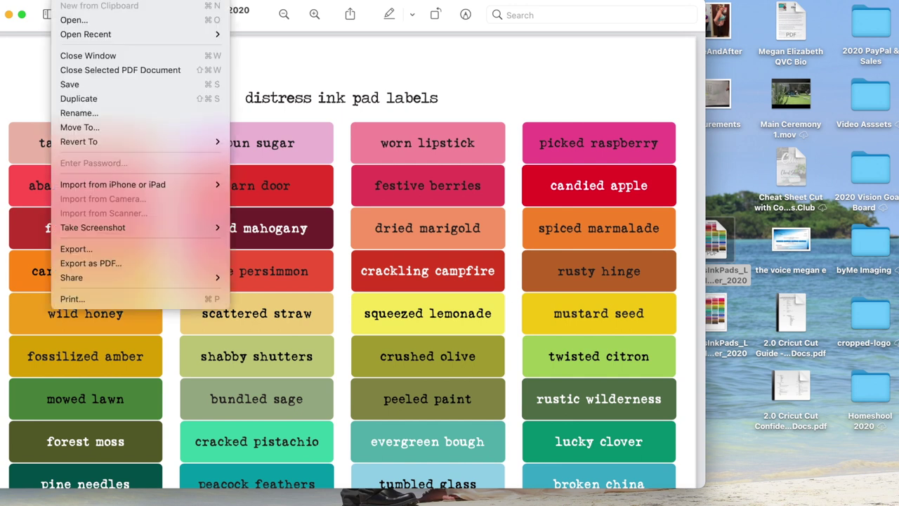
pyautogui.click(73, 248)
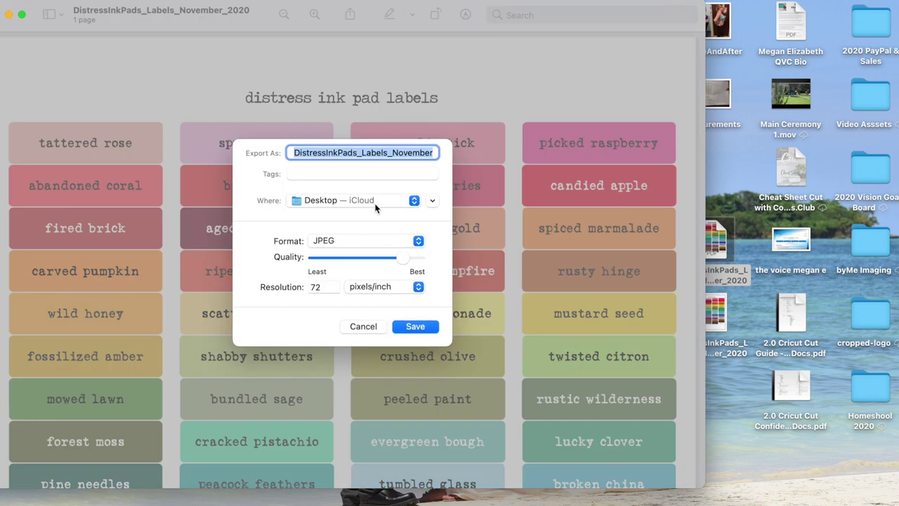
pyautogui.click(393, 152)
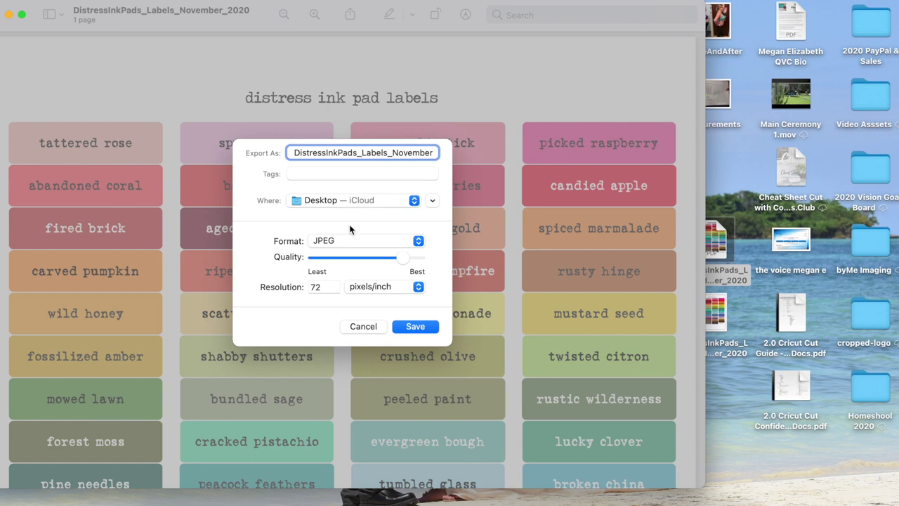
pyautogui.click(429, 328)
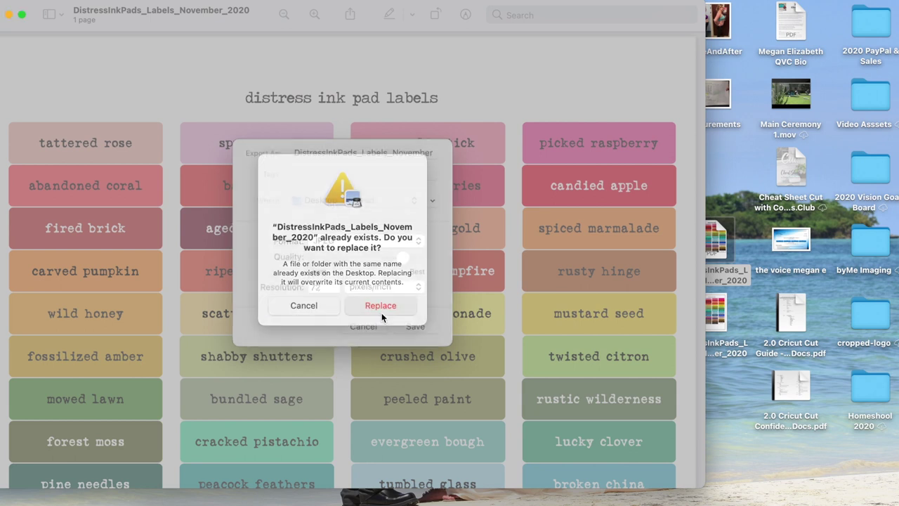
pyautogui.click(382, 313)
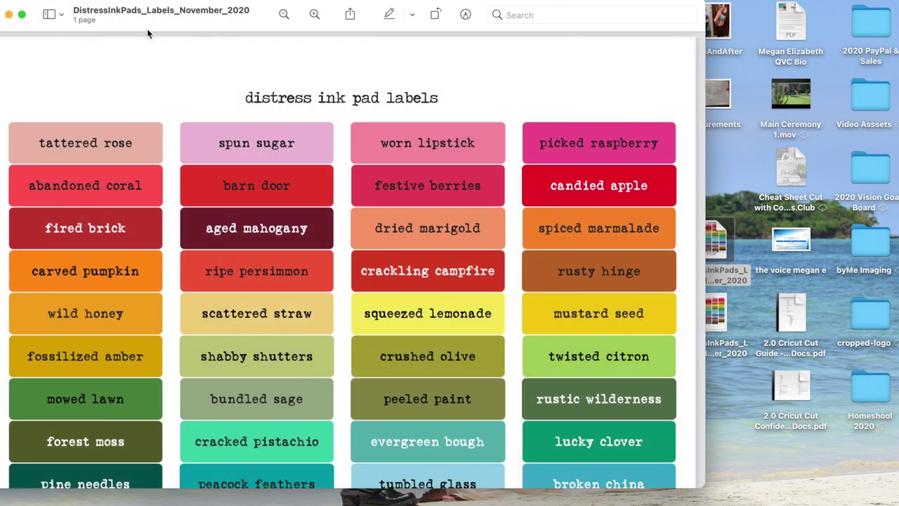
pyautogui.press('super+w')
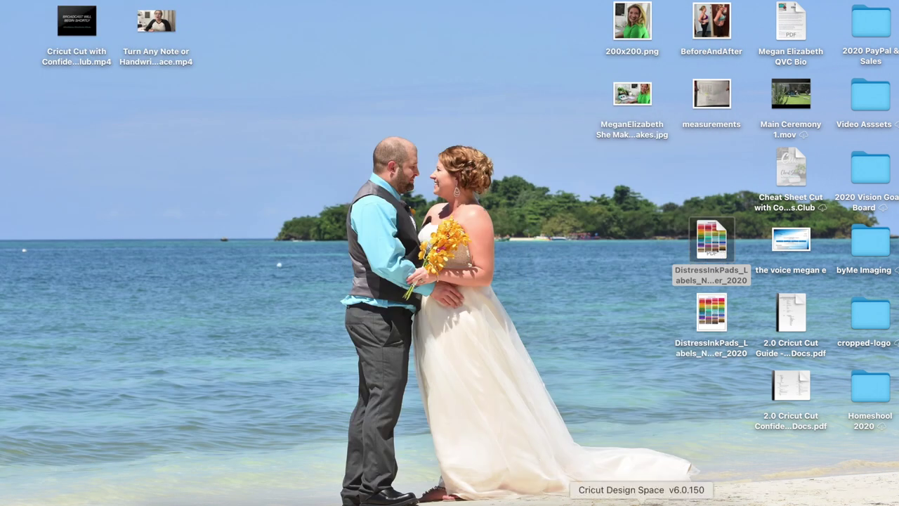
# Switch to Cricut Design Space and load the exported DistressInkPads labels JPEG from the Desktop as an image upload
pyautogui.click(640, 500)
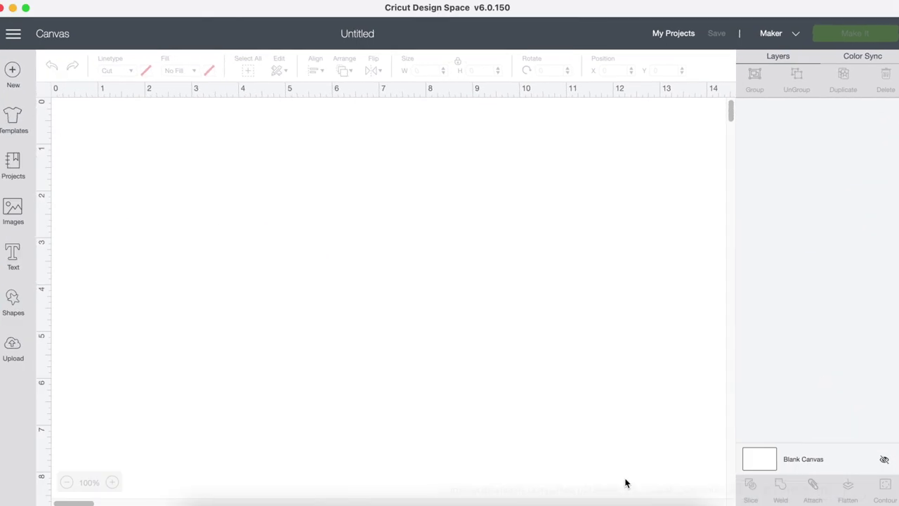
pyautogui.click(13, 348)
pyautogui.click(255, 248)
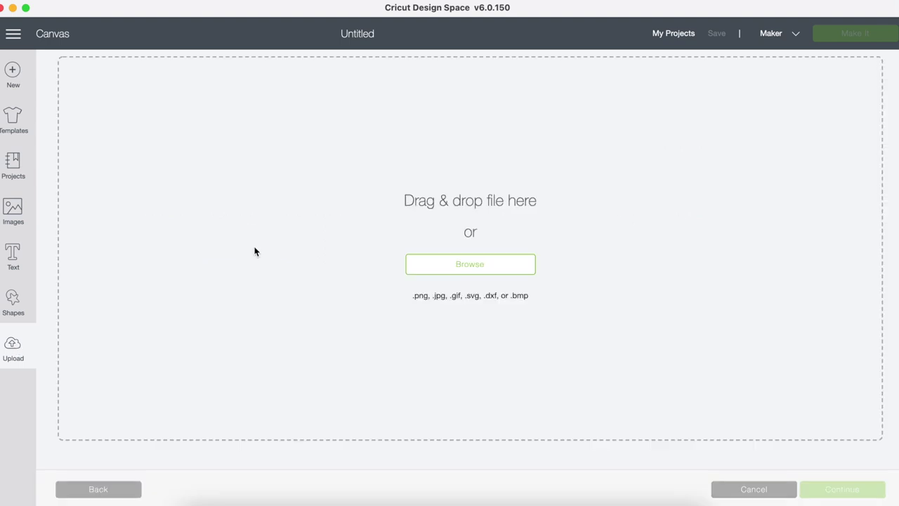
pyautogui.click(475, 263)
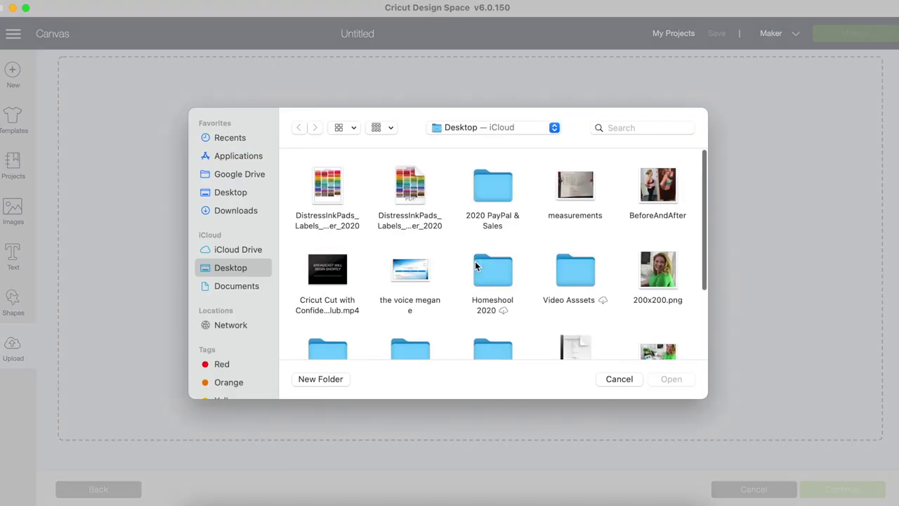
pyautogui.click(324, 193)
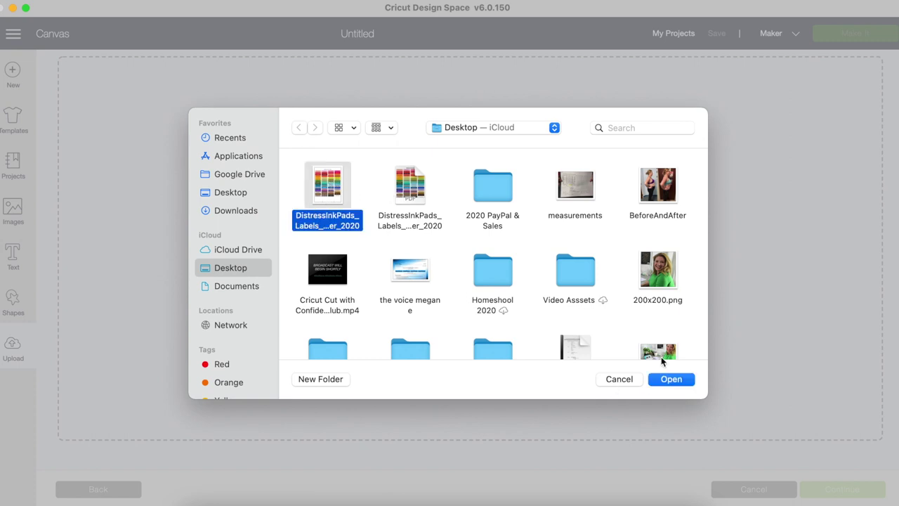
pyautogui.click(666, 382)
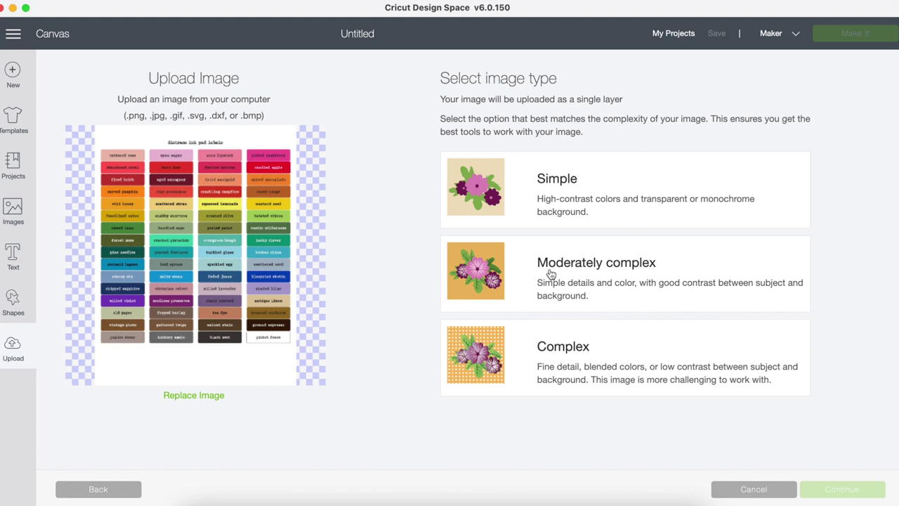
# Set the image type to Moderately complex and erase the white background surrounding the label columns
pyautogui.click(544, 274)
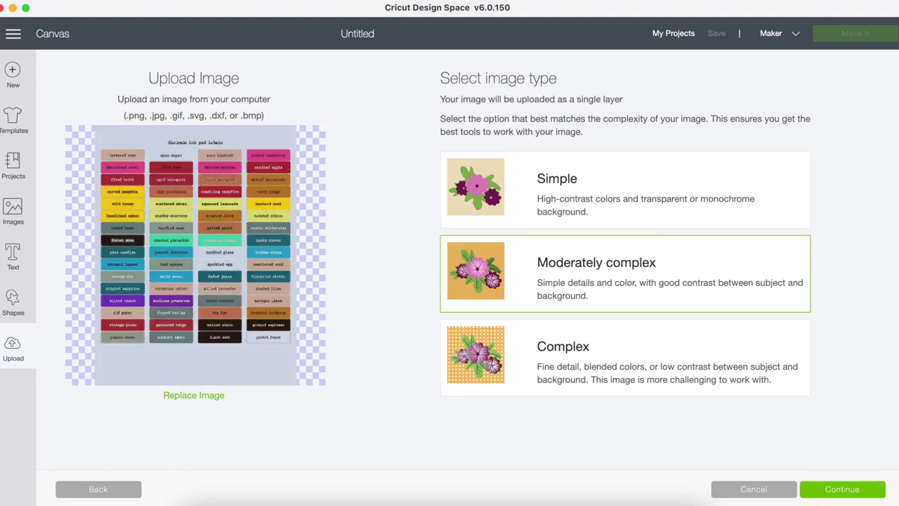
pyautogui.click(846, 489)
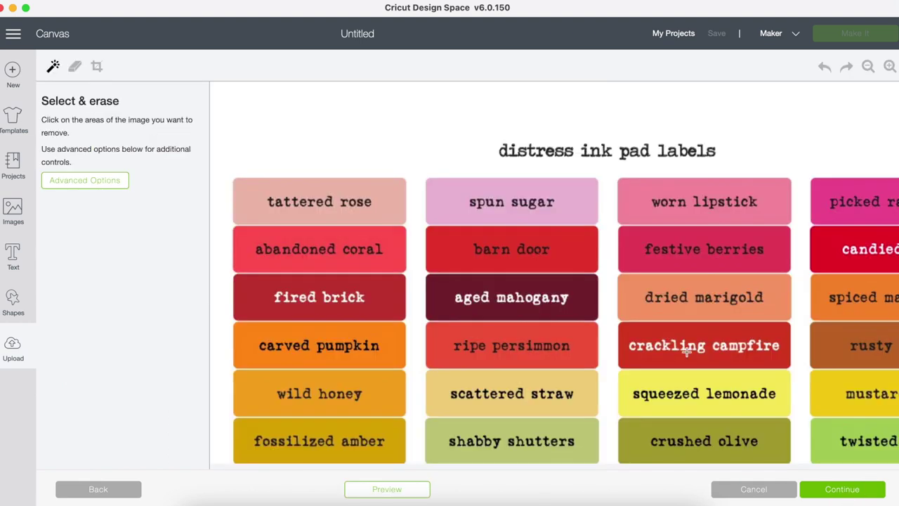
pyautogui.click(422, 131)
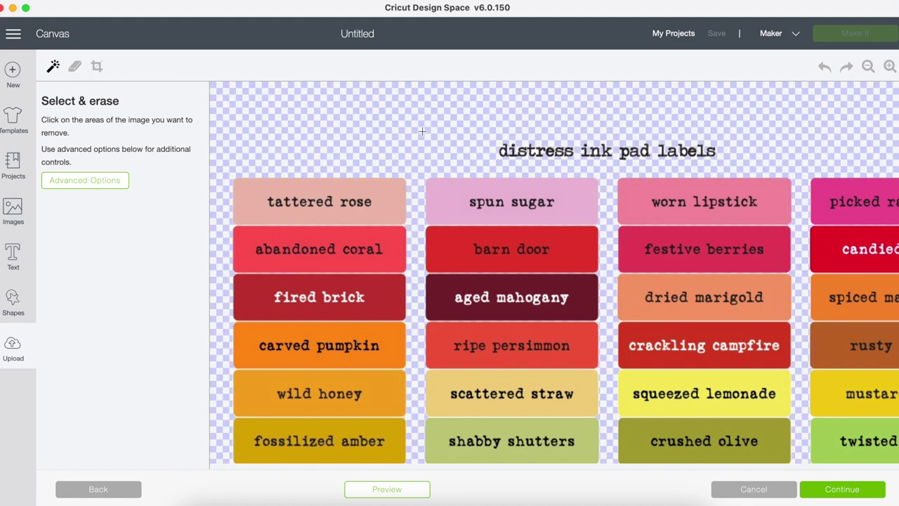
pyautogui.scroll(-10, 551, 153)
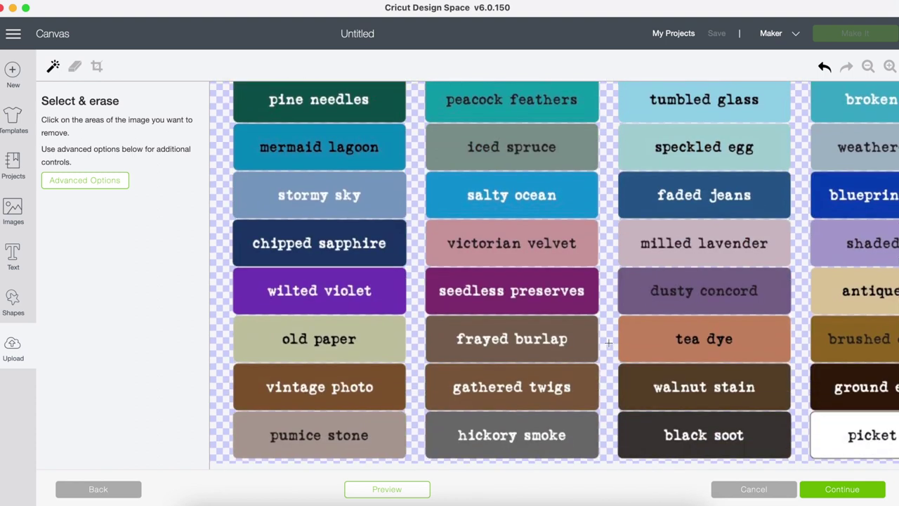
# Preview the cut shapes to check which labels are still joined, and return to the coloured image
pyautogui.click(413, 489)
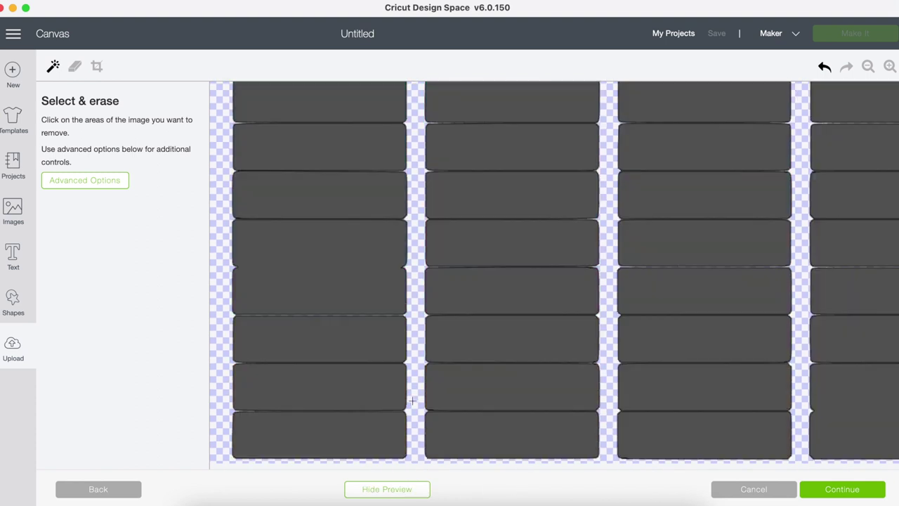
pyautogui.scroll(-2, 578, 291)
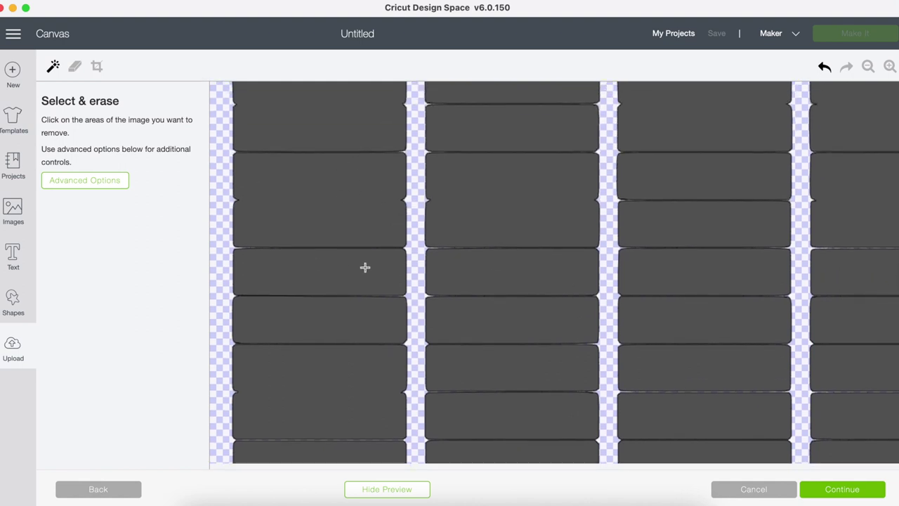
pyautogui.click(387, 489)
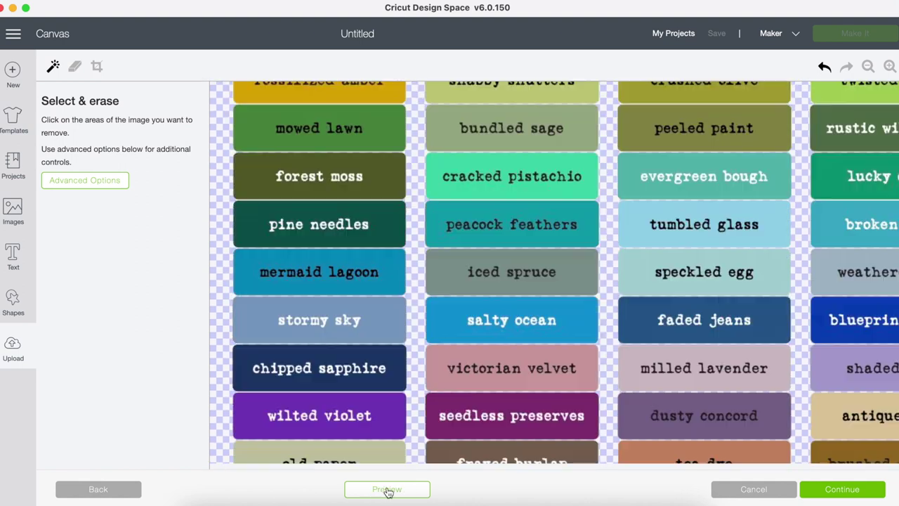
pyautogui.scroll(5, 397, 242)
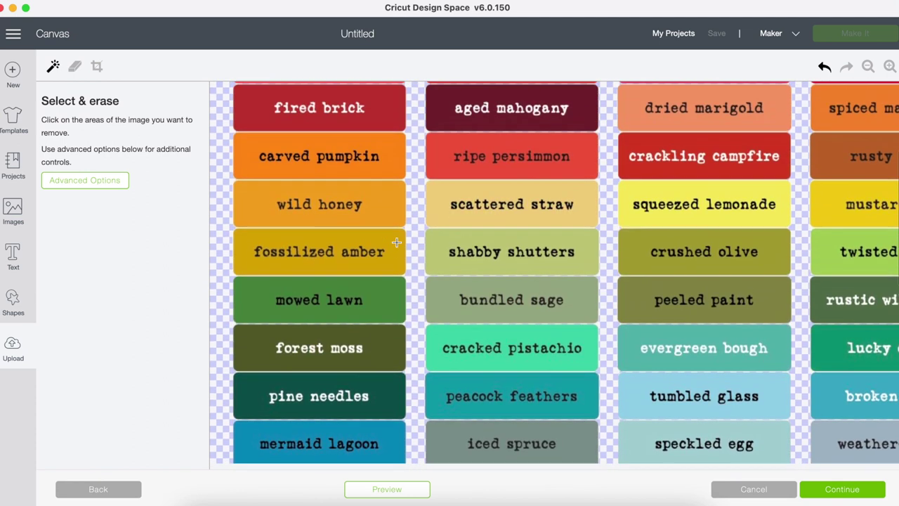
# Erase the leftover white strips between the upper labels in the first two columns, from abandoned coral to shabby shutters
pyautogui.click(890, 66)
pyautogui.click(890, 66)
pyautogui.click(890, 66)
pyautogui.scroll(-2, 560, 285)
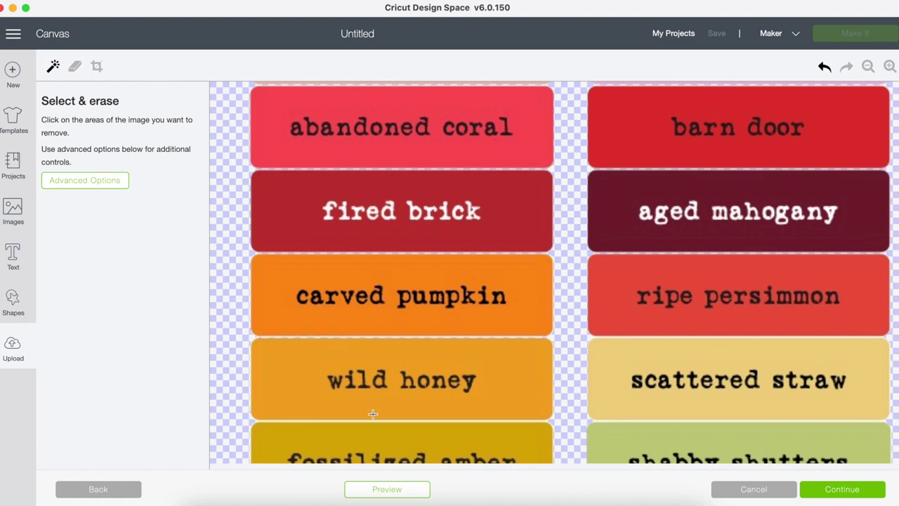
pyautogui.scroll(-4, 478, 415)
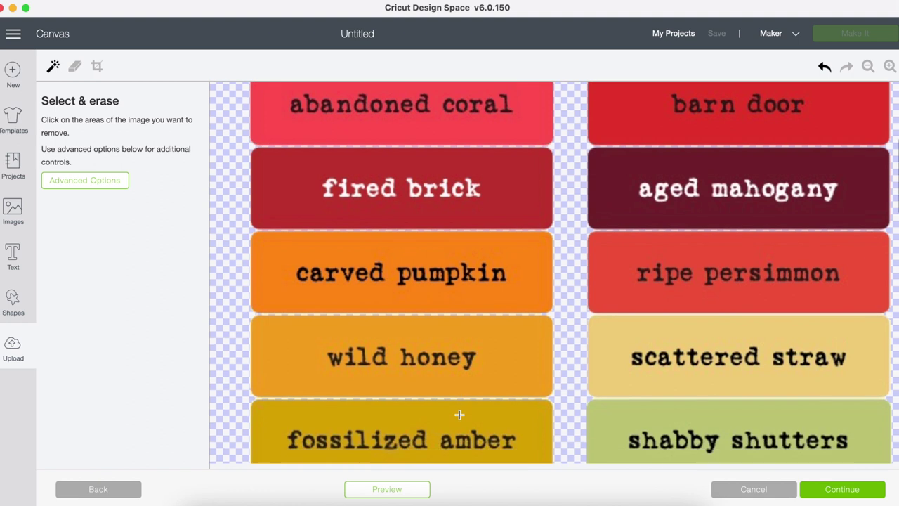
pyautogui.click(689, 320)
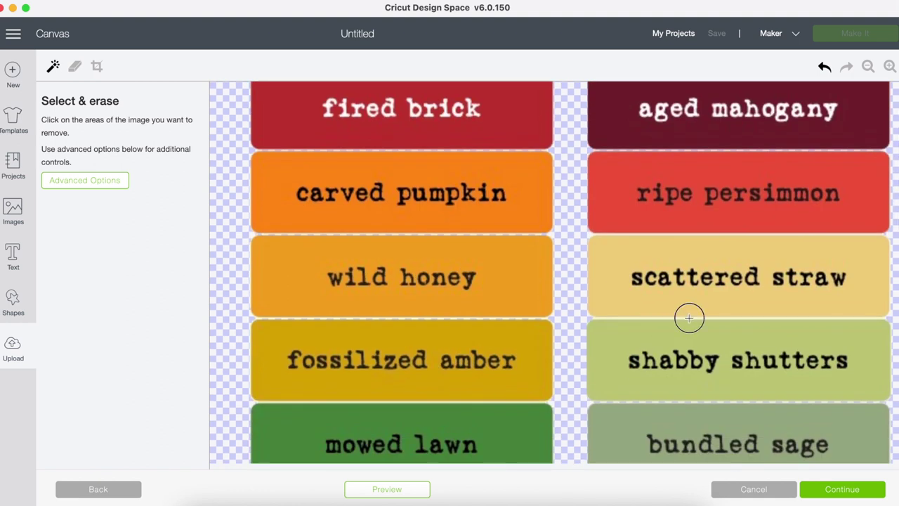
pyautogui.click(645, 233)
pyautogui.click(671, 148)
# Erase the remaining white strips between the lower labels in the first two columns, down to pumice stone and hickory smoke
pyautogui.scroll(-8, 464, 318)
pyautogui.scroll(-3, 464, 318)
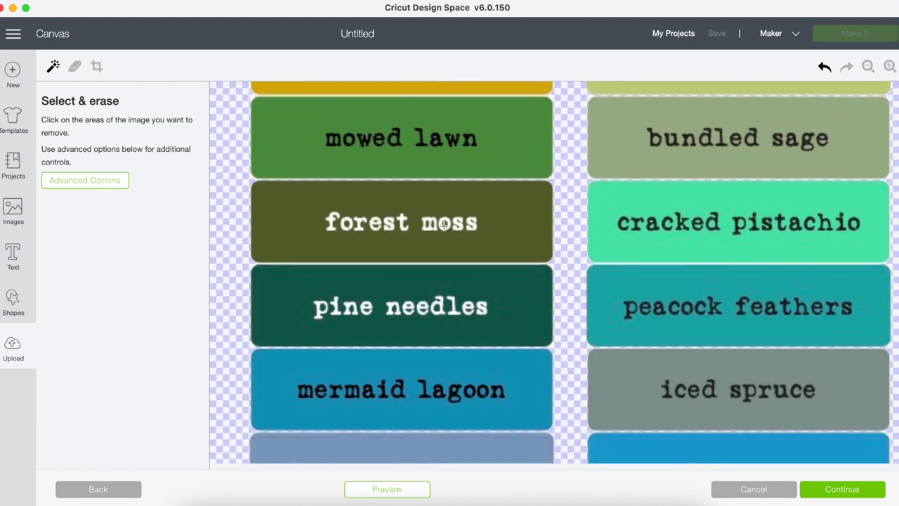
pyautogui.scroll(-4, 422, 380)
pyautogui.scroll(1, 414, 351)
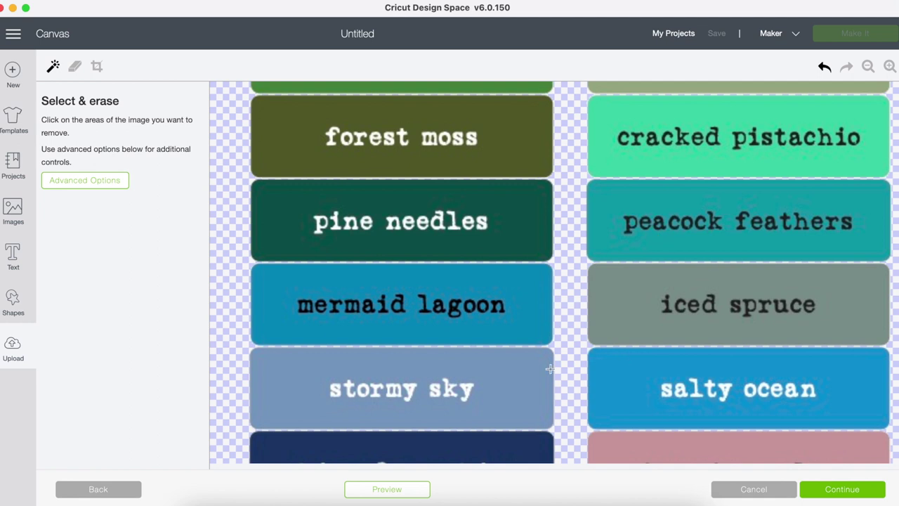
pyautogui.scroll(-4, 550, 369)
pyautogui.scroll(-3, 534, 365)
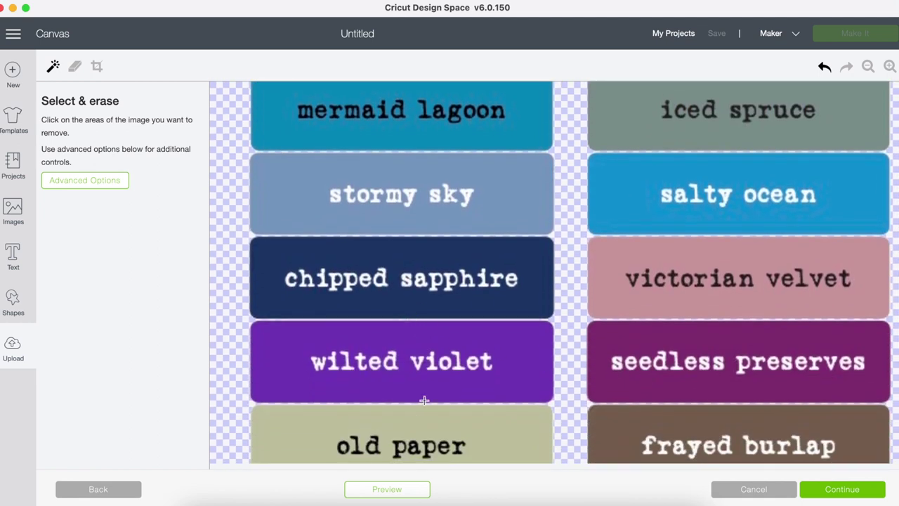
pyautogui.scroll(-5, 457, 411)
pyautogui.scroll(-4, 457, 411)
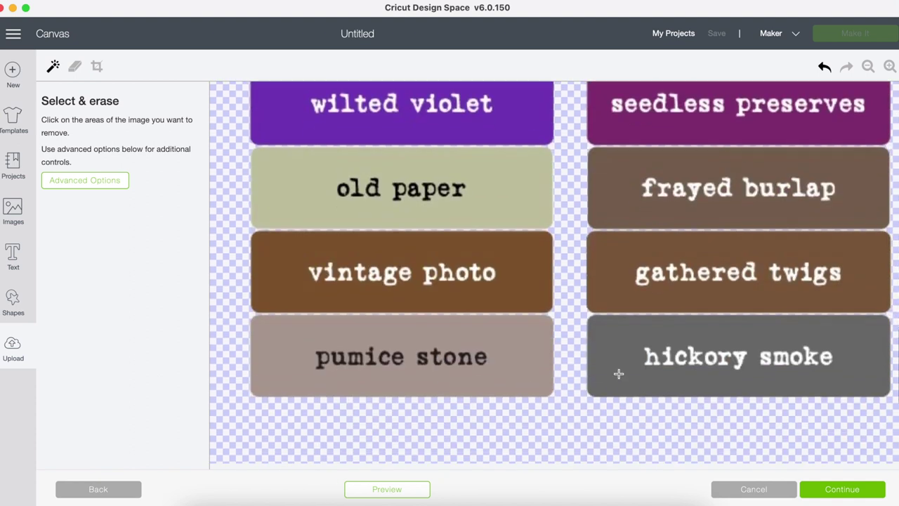
# Erase the white strips between the labels in the last two columns, working up from black soot and picket fence
pyautogui.hscroll(10, 618, 373)
pyautogui.hscroll(10, 618, 373)
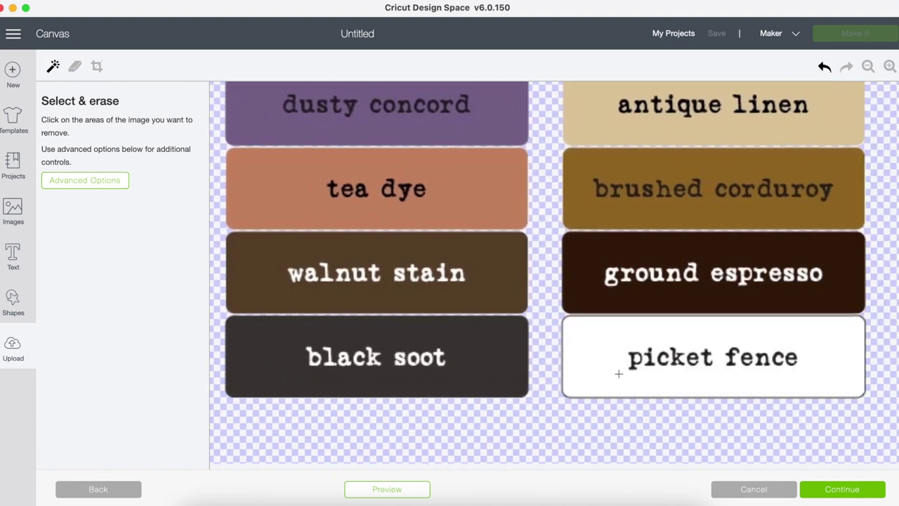
pyautogui.scroll(9, 618, 373)
pyautogui.scroll(10, 618, 373)
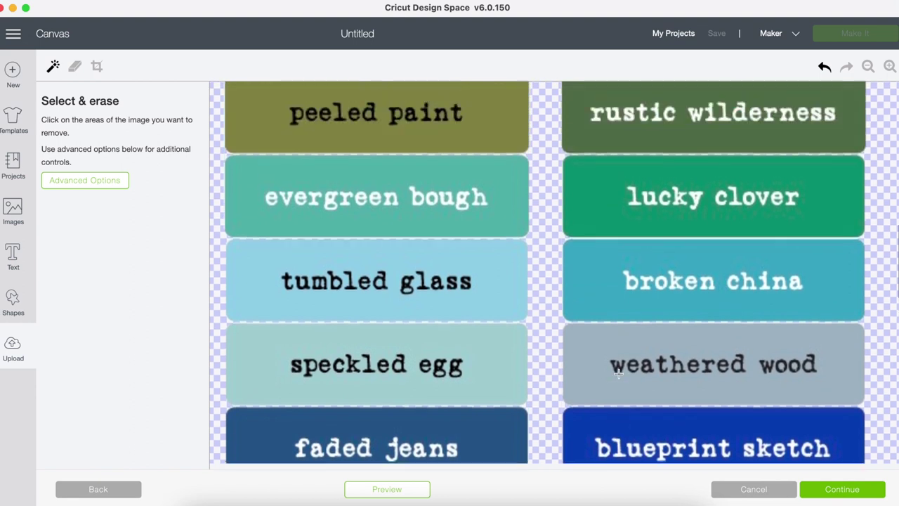
pyautogui.scroll(2, 618, 373)
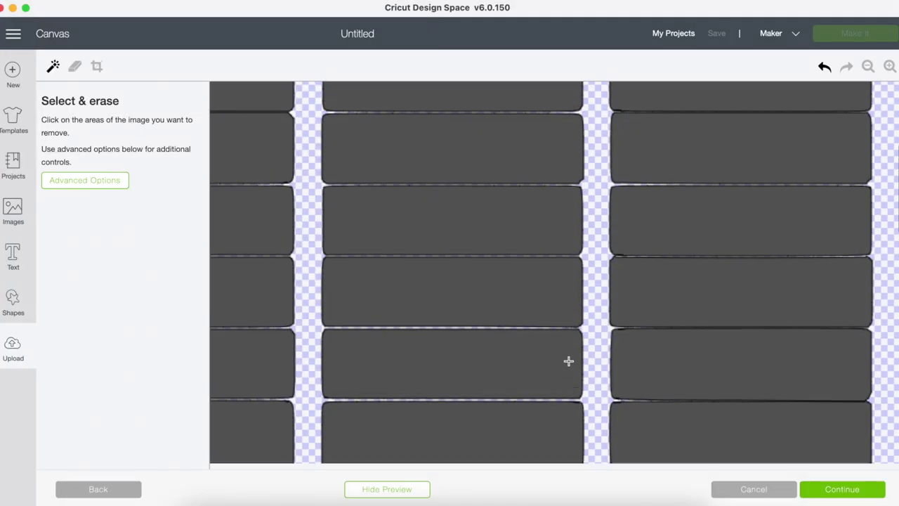
# Inspect the cut preview across all columns to check that every label is separated from its neighbours
pyautogui.scroll(3, 569, 361)
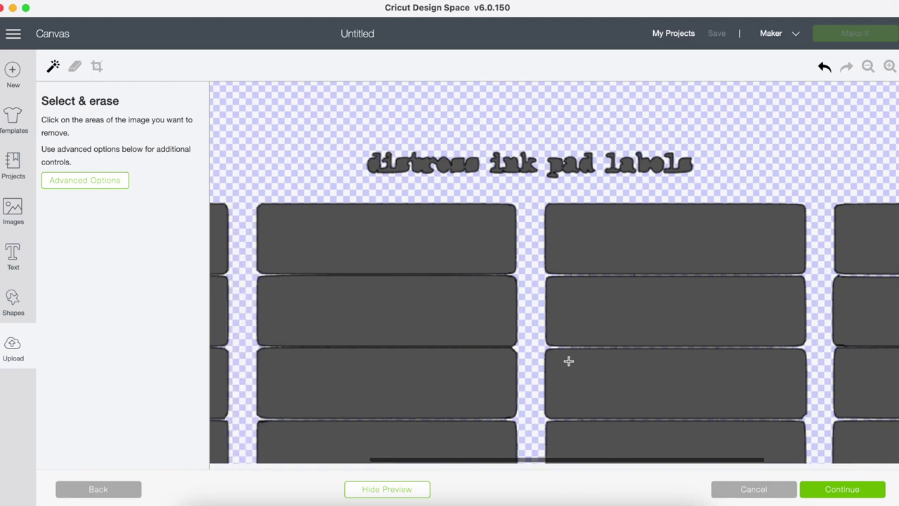
pyautogui.scroll(-5, 569, 362)
pyautogui.hscroll(-3, 569, 361)
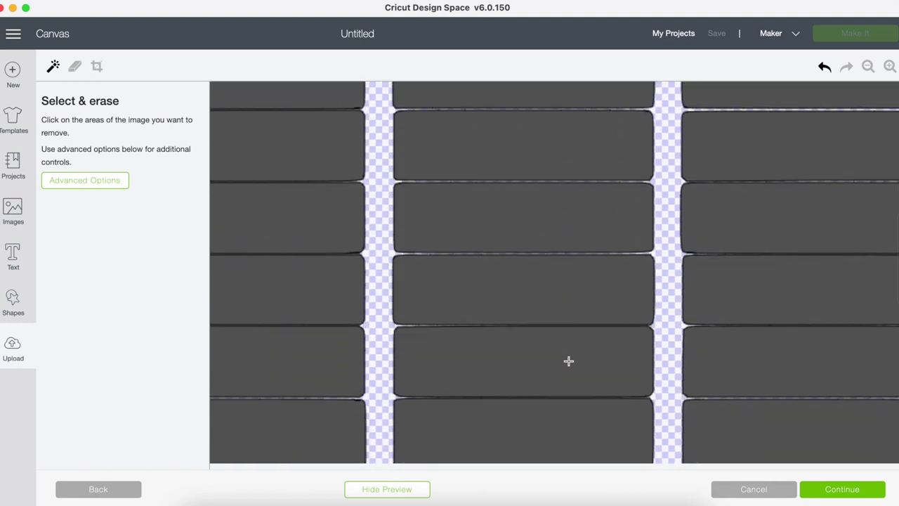
pyautogui.hscroll(-3, 569, 361)
pyautogui.scroll(1, 569, 361)
pyautogui.scroll(-4, 569, 361)
pyautogui.scroll(4, 567, 355)
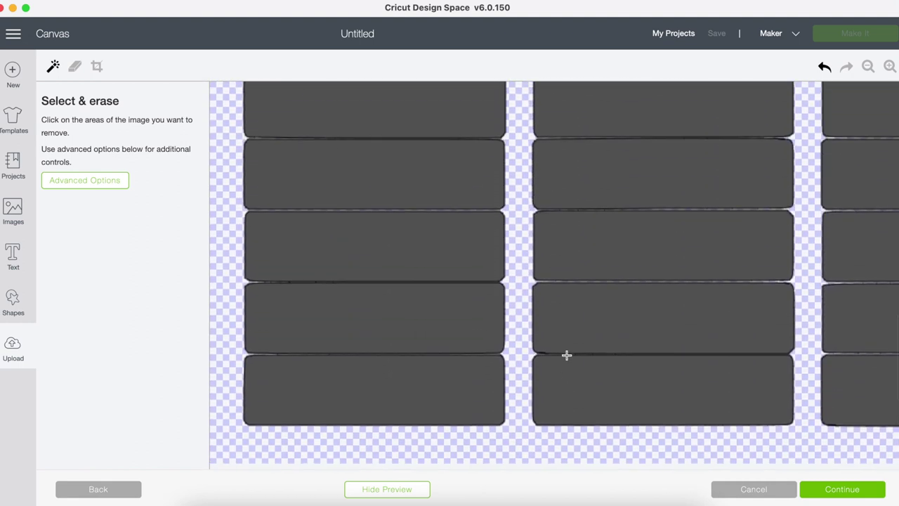
# Accept the cleaned-up label sheet and save it as a Print Then Cut image under the suggested name
pyautogui.scroll(2, 567, 354)
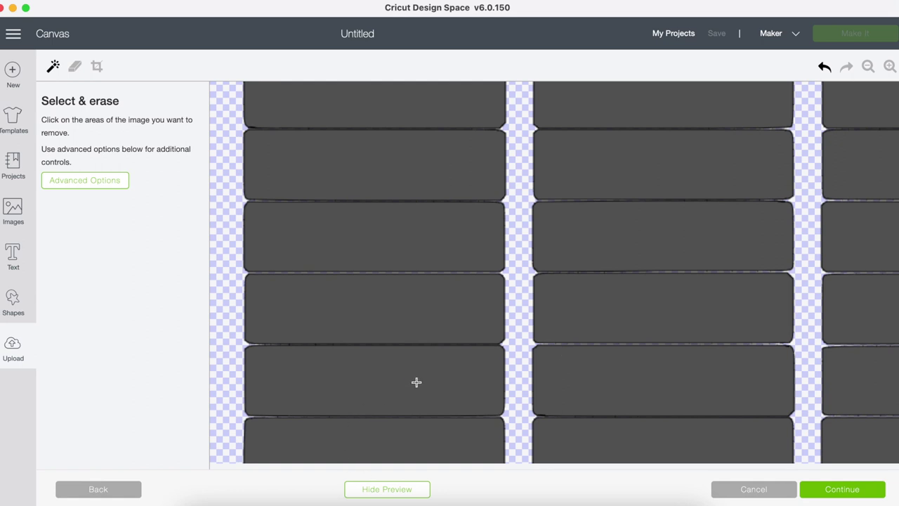
pyautogui.scroll(-3, 454, 355)
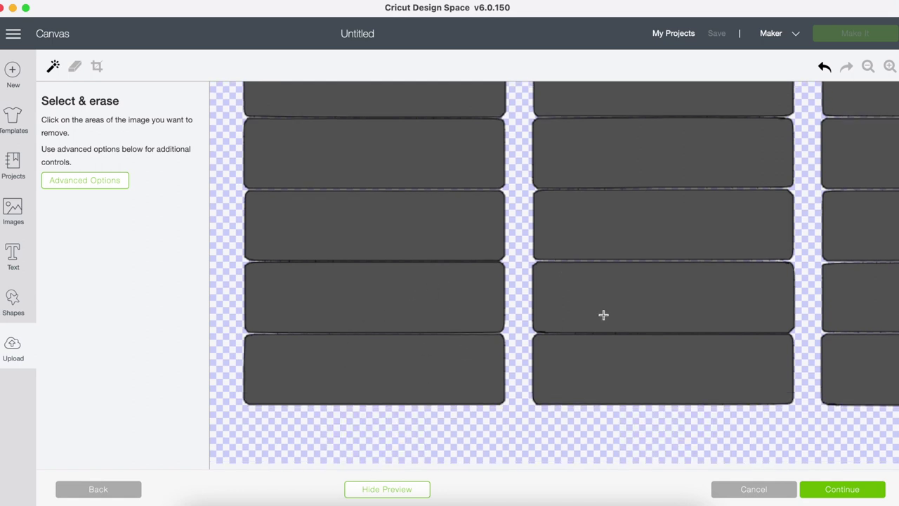
pyautogui.click(876, 492)
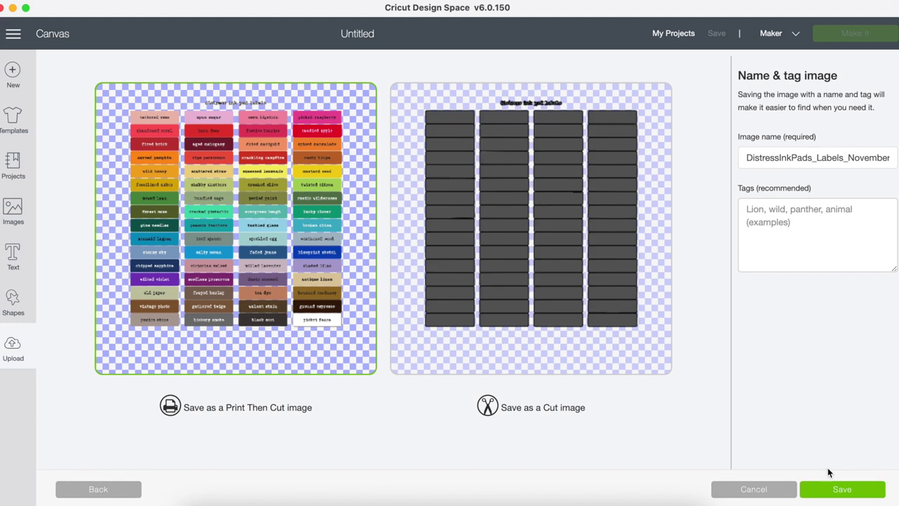
pyautogui.click(831, 495)
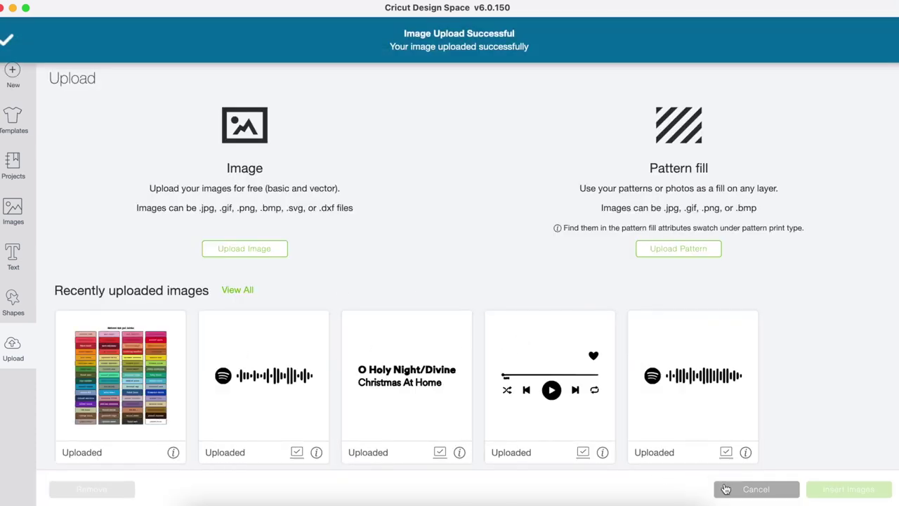
# Insert the newly uploaded distress ink pad label sheet onto the canvas
pyautogui.scroll(-5, 330, 391)
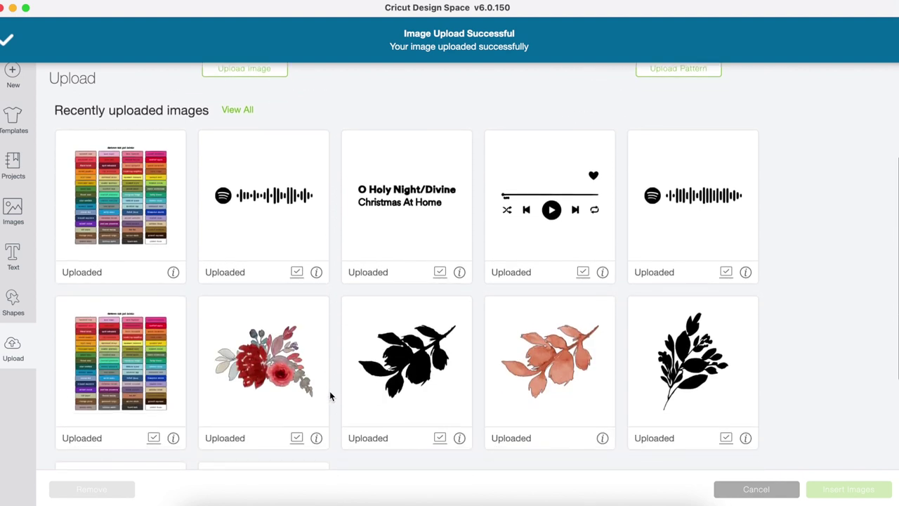
pyautogui.click(130, 220)
pyautogui.click(839, 491)
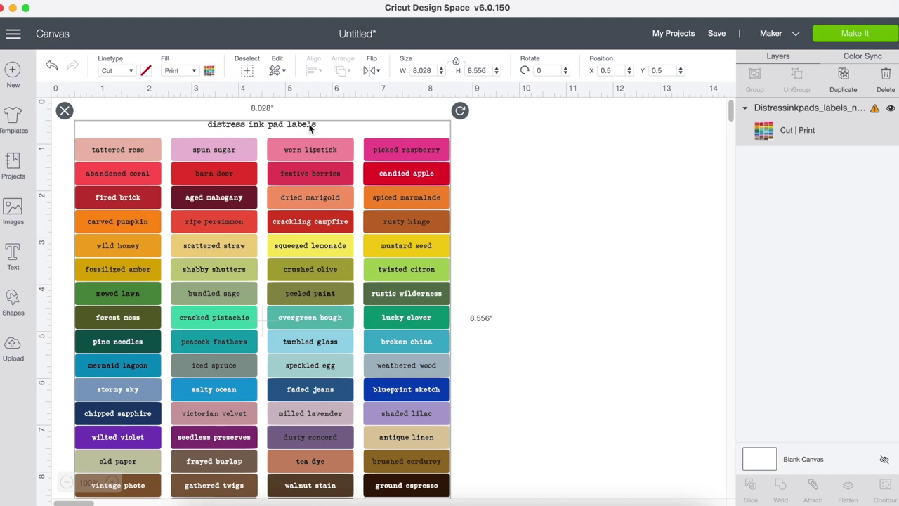
pyautogui.click(498, 160)
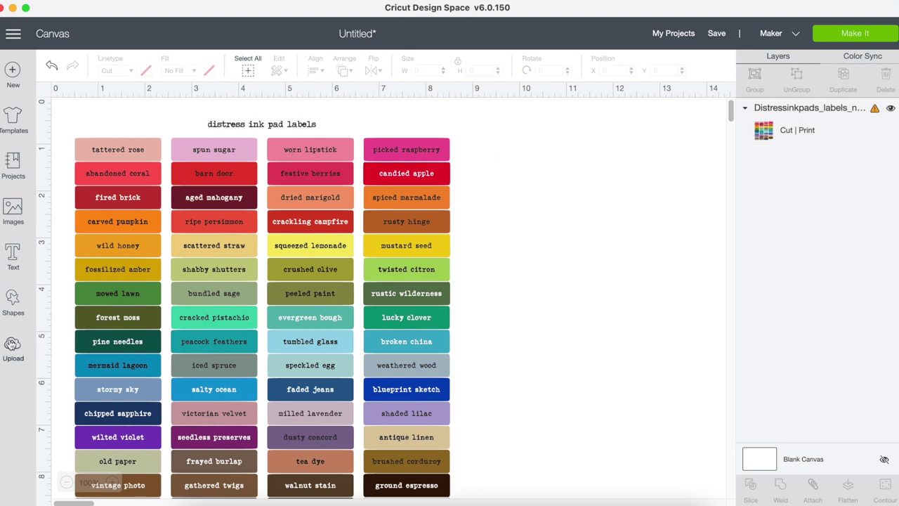
# Add a square with unlocked proportions and stretch it into a bar about 8.25 by 0.43 inches covering the sheet's title
pyautogui.click(13, 295)
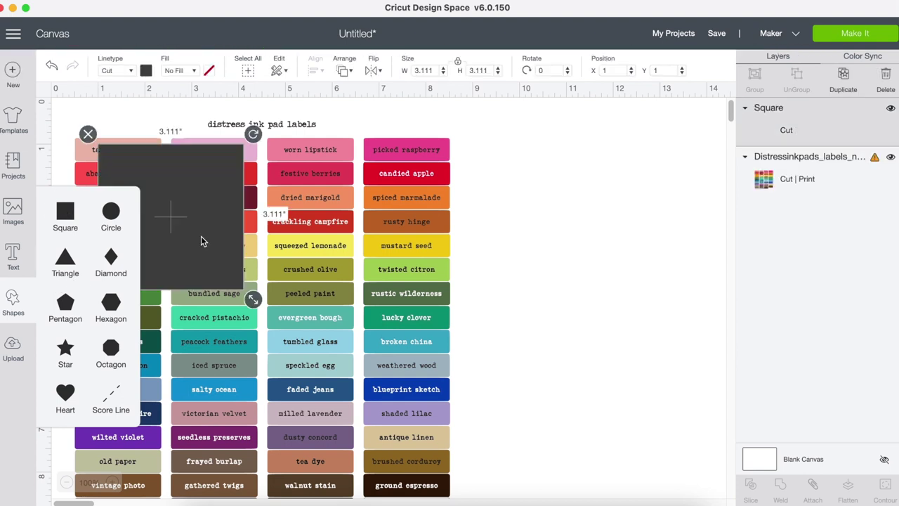
pyautogui.moveTo(253, 299); pyautogui.dragTo(258, 304)
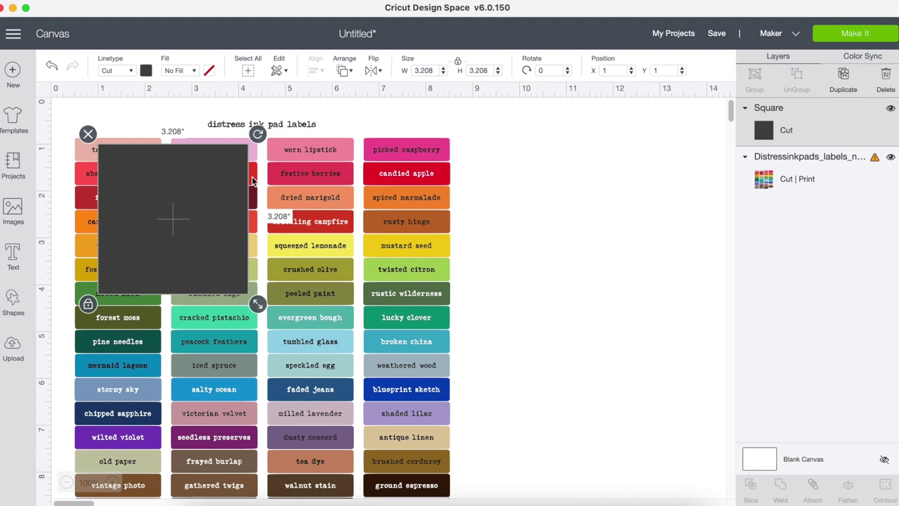
pyautogui.click(88, 303)
pyautogui.click(224, 260)
pyautogui.moveTo(224, 261); pyautogui.dragTo(611, 216)
pyautogui.moveTo(646, 258); pyautogui.dragTo(438, 137)
pyautogui.moveTo(468, 148); pyautogui.dragTo(464, 148)
pyautogui.click(502, 173)
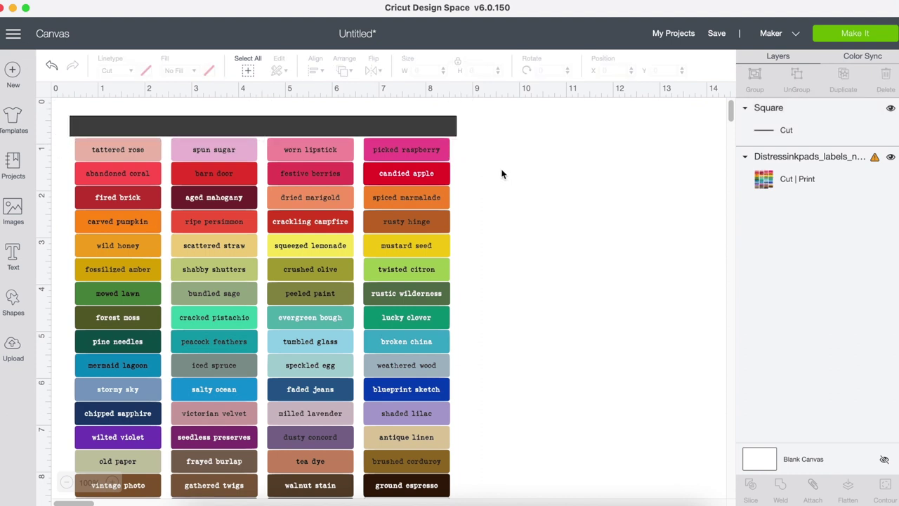
# Slice the label sheet with the bar and delete the bar and the cut-out title pieces
pyautogui.moveTo(501, 175); pyautogui.dragTo(356, 107)
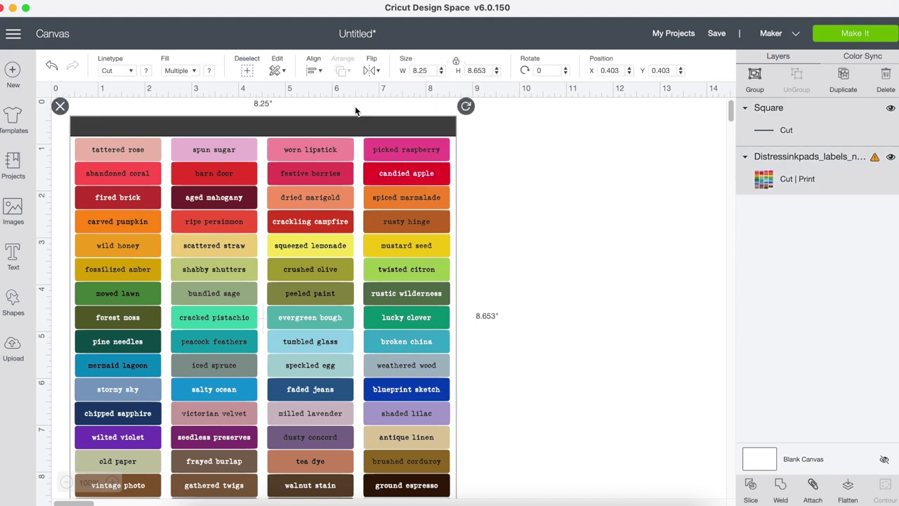
pyautogui.click(751, 486)
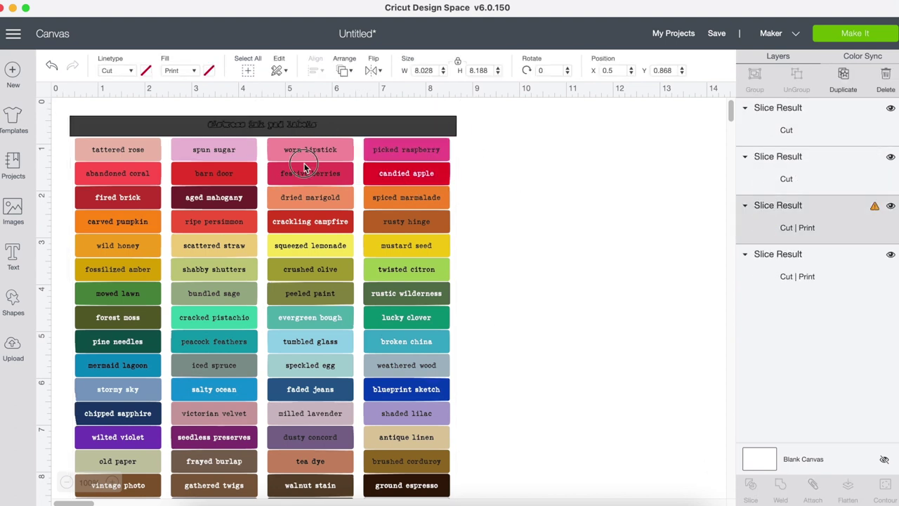
pyautogui.moveTo(295, 171); pyautogui.dragTo(314, 216)
pyautogui.click(191, 126)
pyautogui.click(61, 106)
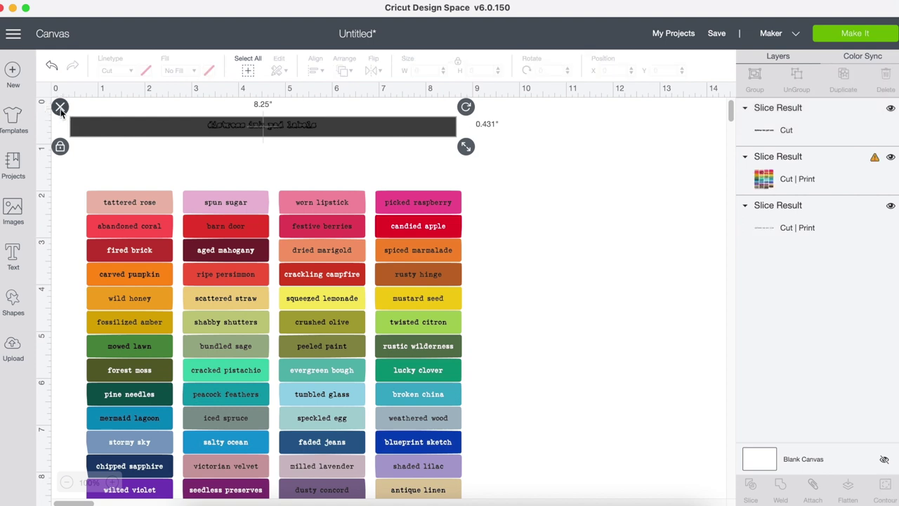
pyautogui.click(248, 124)
pyautogui.click(197, 110)
pyautogui.click(230, 130)
pyautogui.click(198, 111)
# Move the label sheet to the canvas's upper-left corner and stretch it disproportionately to about 10.4 by 7.5 inches
pyautogui.click(241, 251)
pyautogui.moveTo(241, 250); pyautogui.dragTo(221, 177)
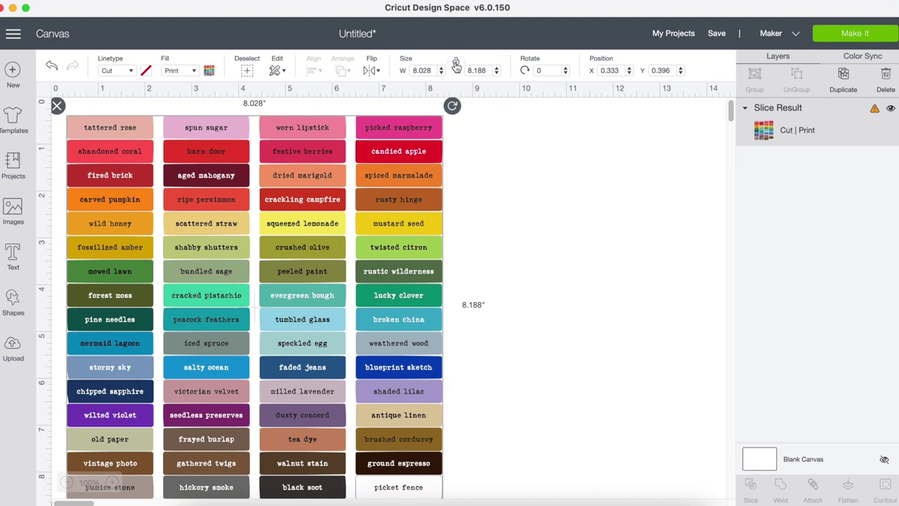
pyautogui.scroll(-2, 521, 234)
pyautogui.click(521, 230)
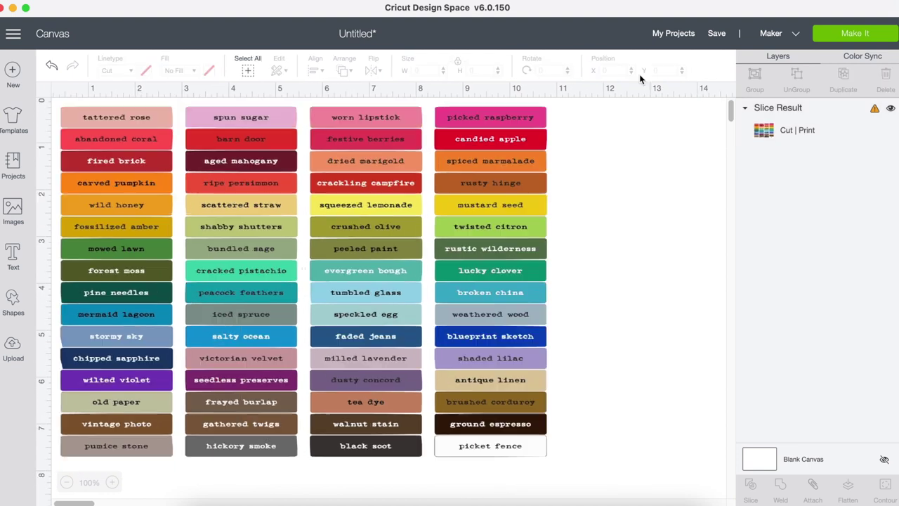
# Shrink the label sheet to about 9.39 by 6.67 inches and check its size warning
pyautogui.click(469, 205)
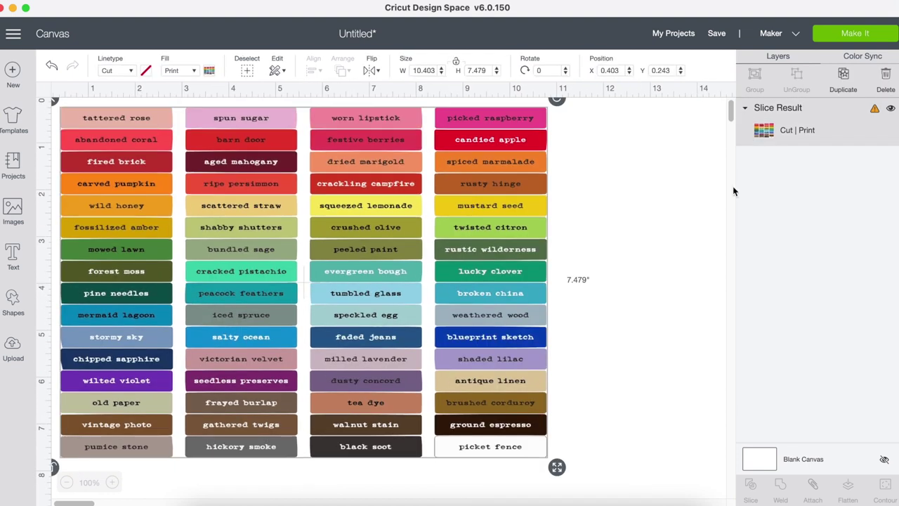
pyautogui.click(457, 64)
pyautogui.moveTo(556, 467); pyautogui.dragTo(497, 431)
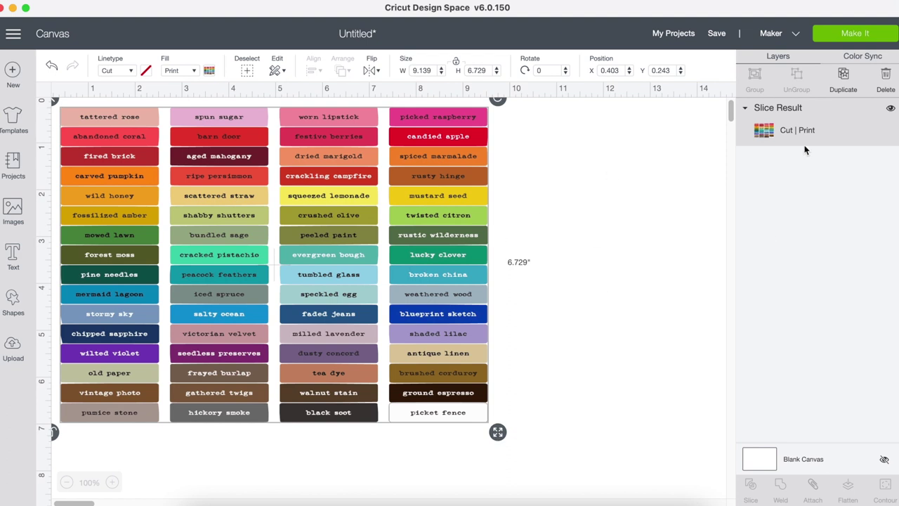
pyautogui.moveTo(498, 431); pyautogui.dragTo(509, 429)
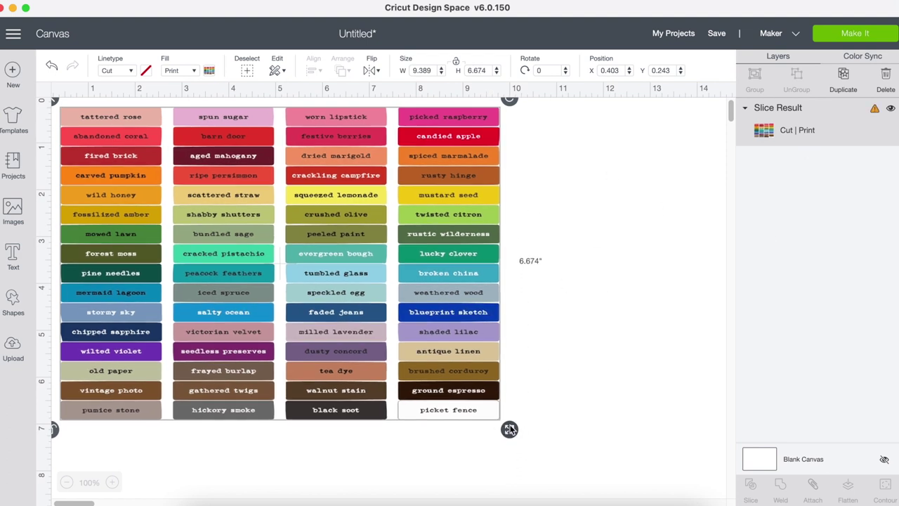
pyautogui.click(874, 112)
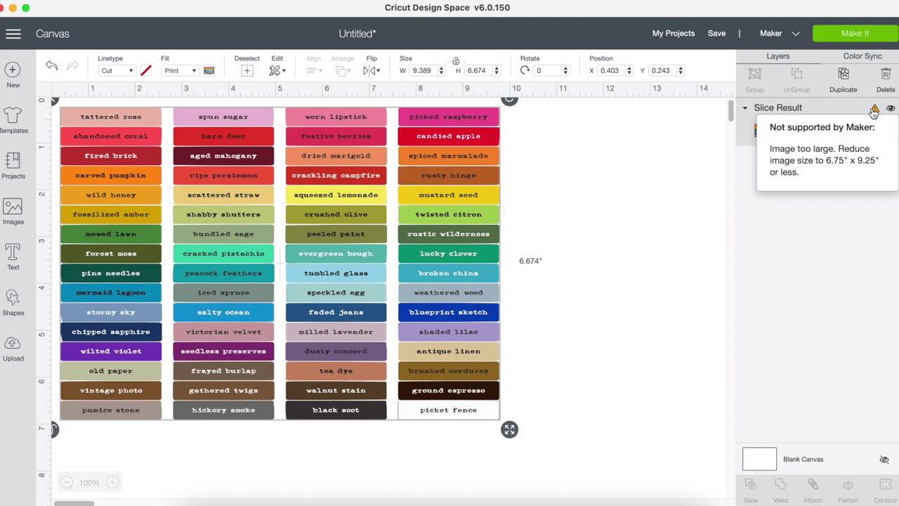
pyautogui.click(659, 280)
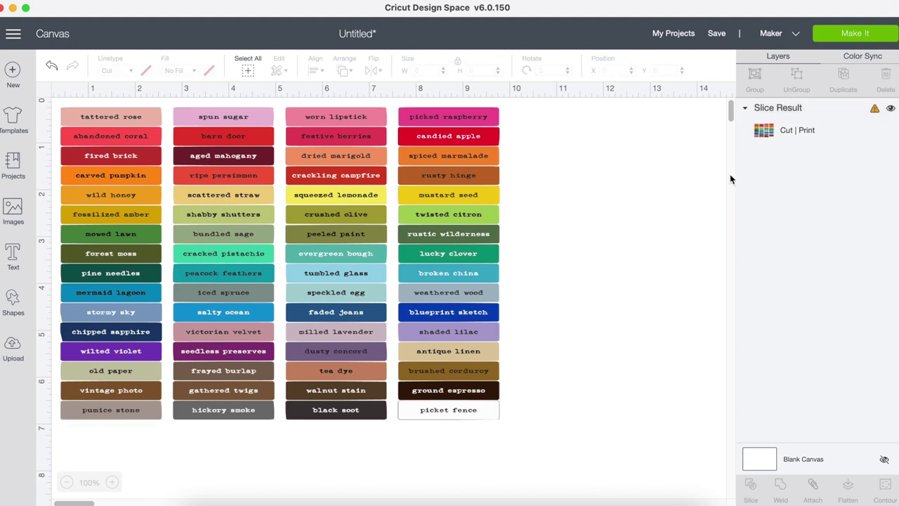
# Set the label sheet's width to 9.25 inches
pyautogui.click(463, 411)
pyautogui.click(416, 70)
pyautogui.write('9')
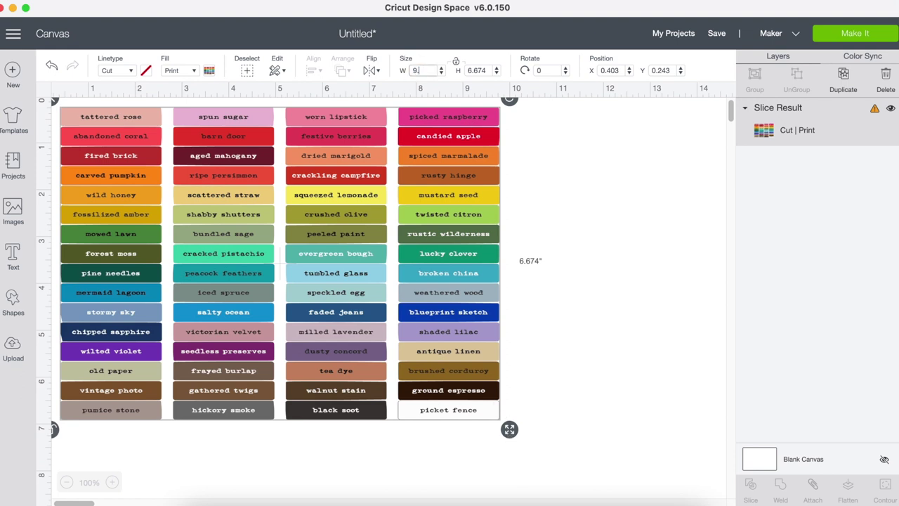
pyautogui.write('.25')
pyautogui.press('Return')
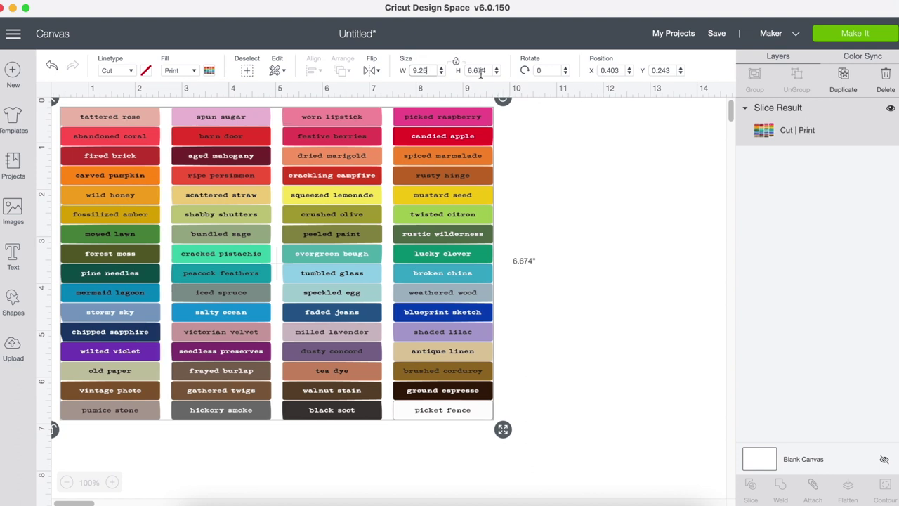
pyautogui.click(565, 219)
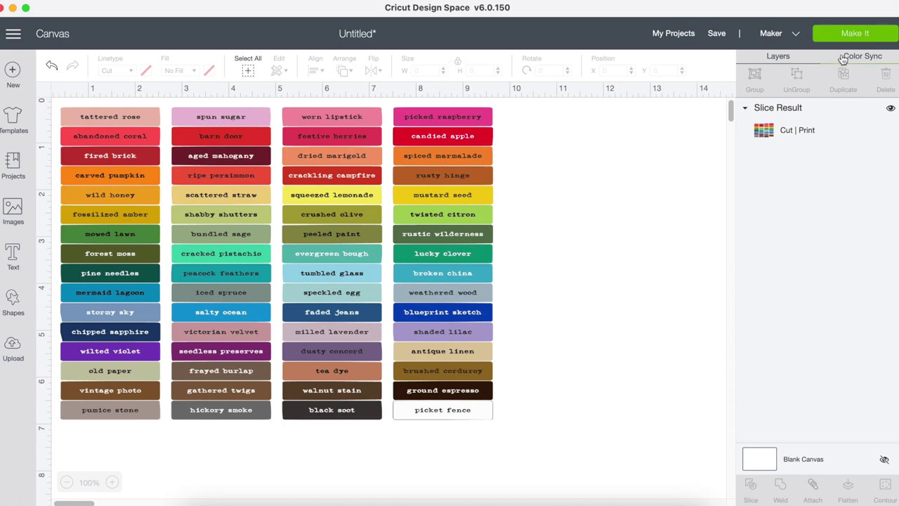
# Prepare the project for making and review how the labels are laid out on the letter-size mat
pyautogui.click(849, 33)
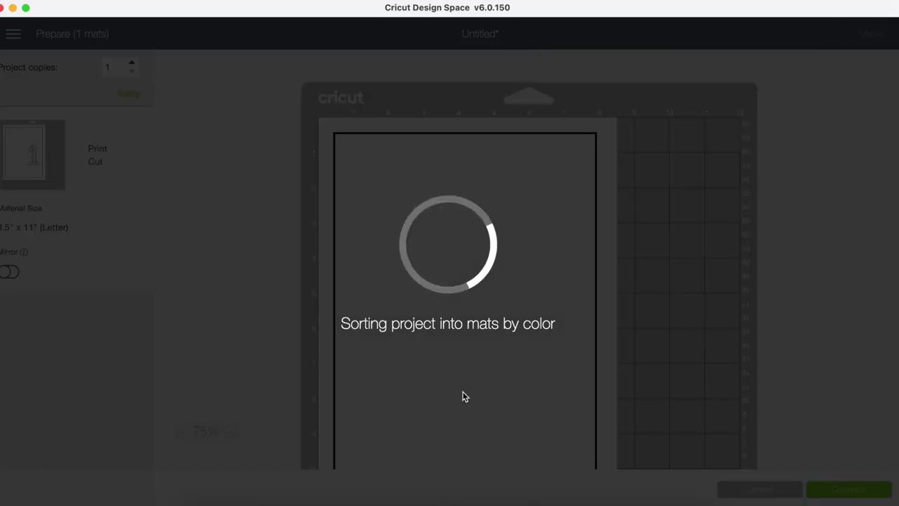
pyautogui.scroll(-5, 460, 292)
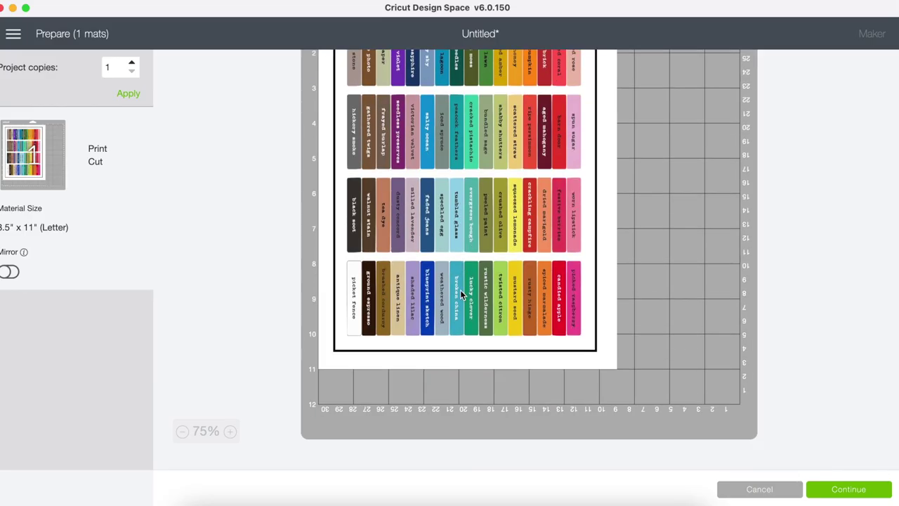
pyautogui.scroll(4, 494, 284)
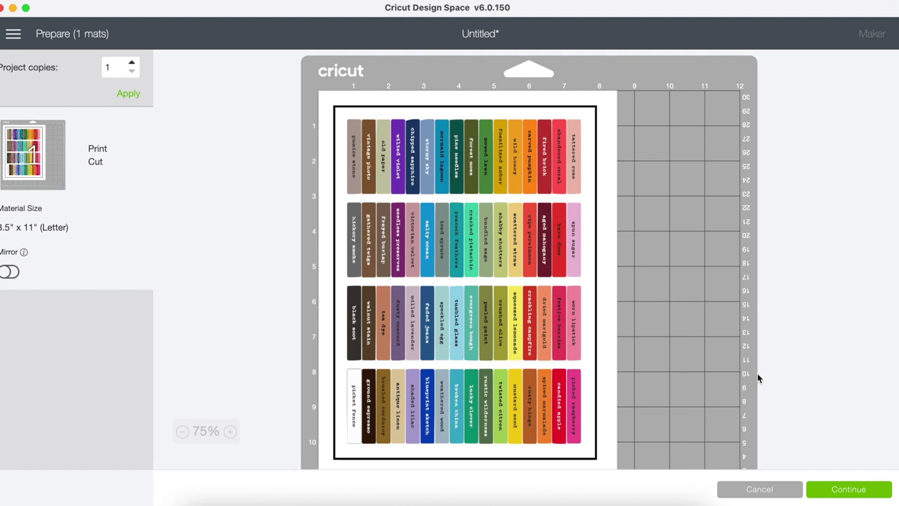
# Print one copy of the label sheet on the EPSON ET-4700 through the system print dialog
pyautogui.click(866, 492)
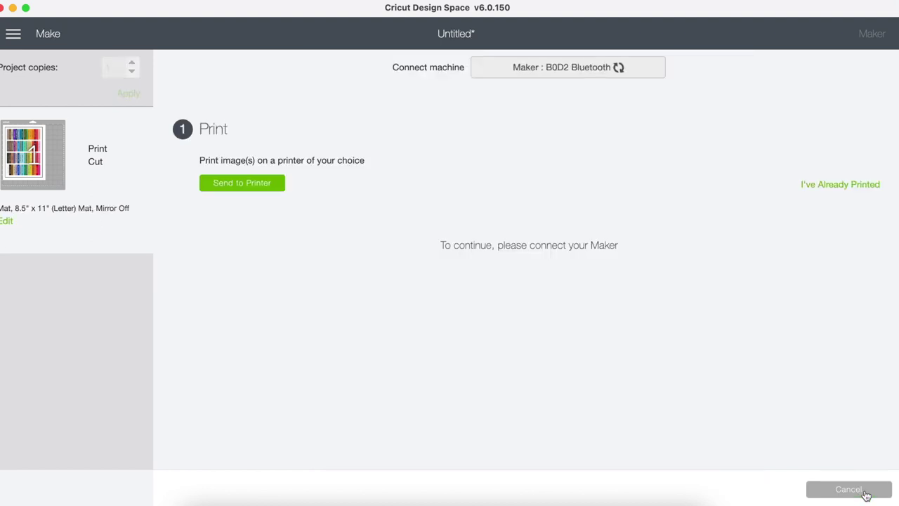
pyautogui.click(246, 191)
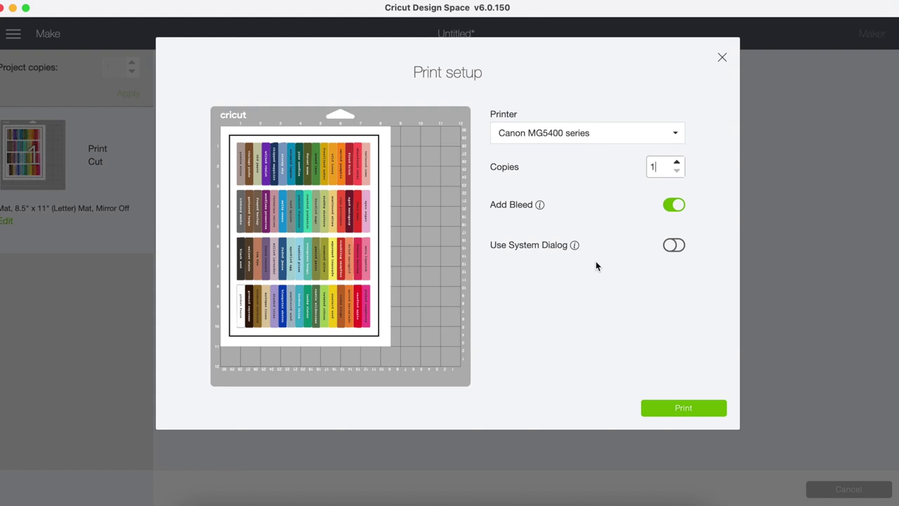
pyautogui.click(673, 134)
pyautogui.click(571, 176)
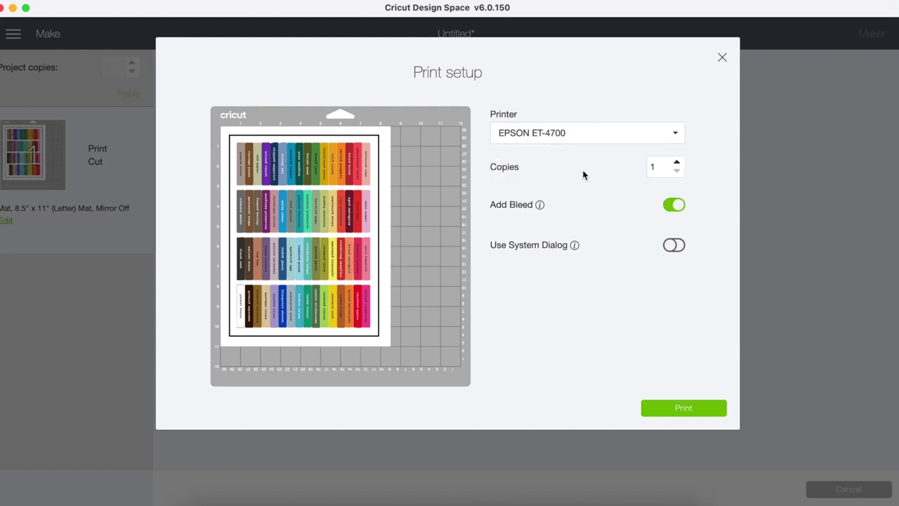
pyautogui.click(673, 246)
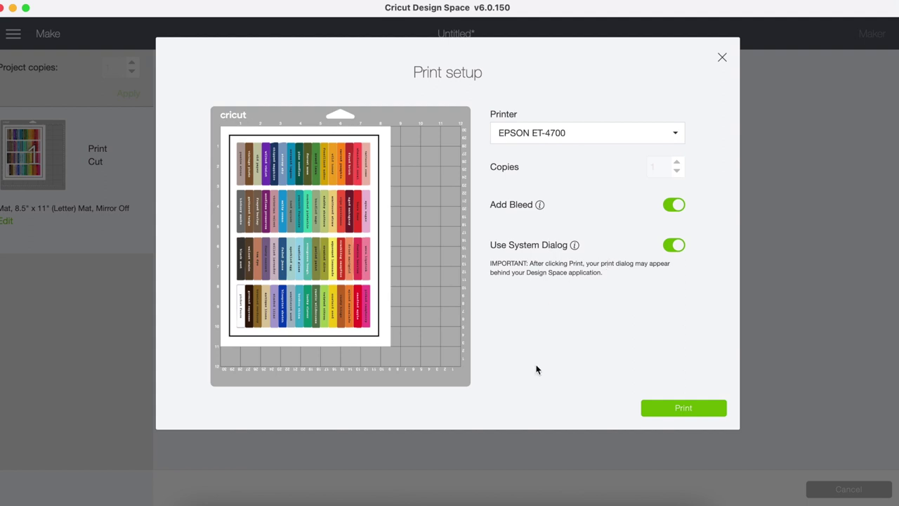
pyautogui.click(685, 409)
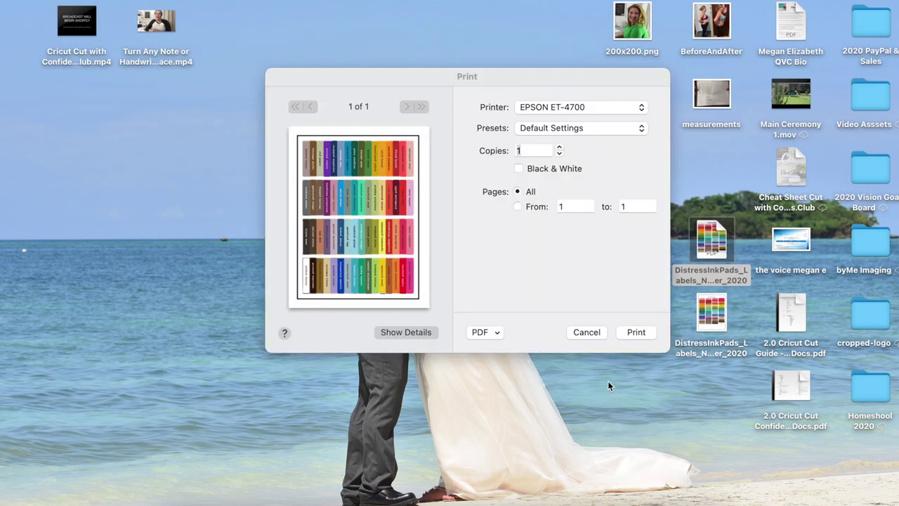
pyautogui.click(637, 333)
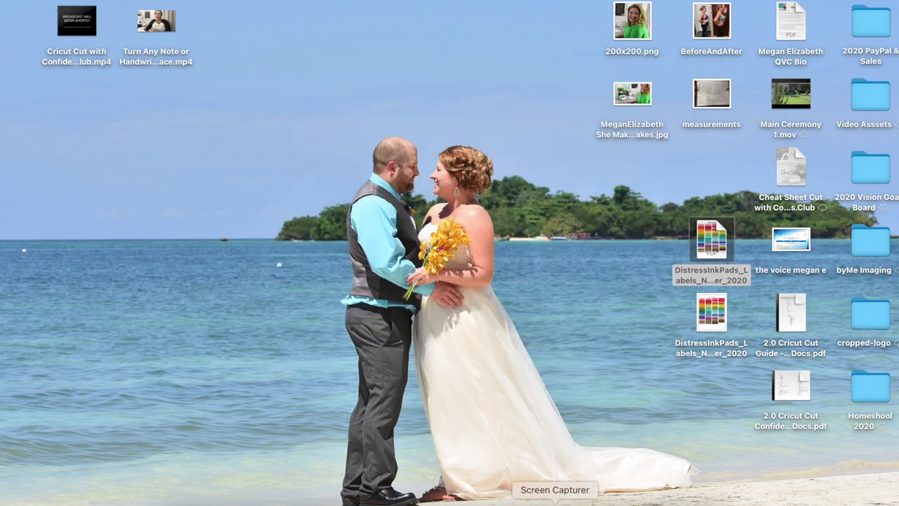